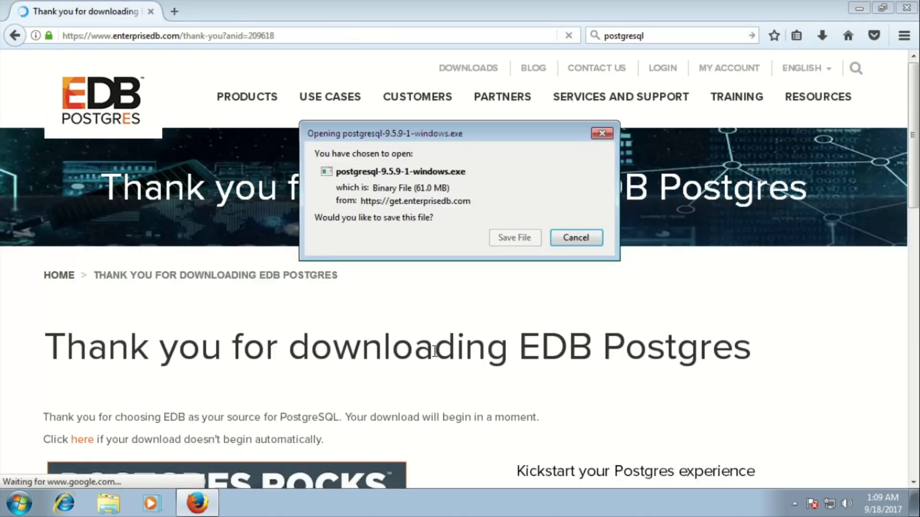
- Save the PostgreSQL installer file and check its download progress
click(502, 238)
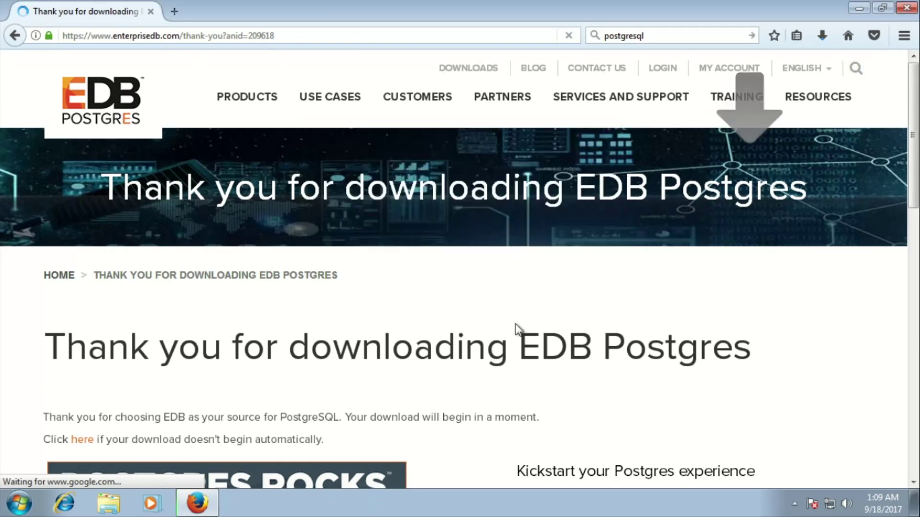
click(820, 26)
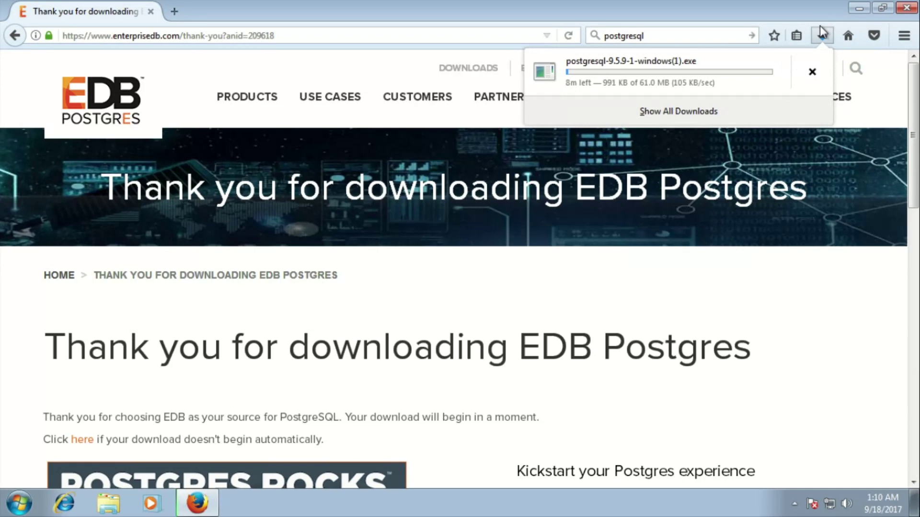
click(797, 376)
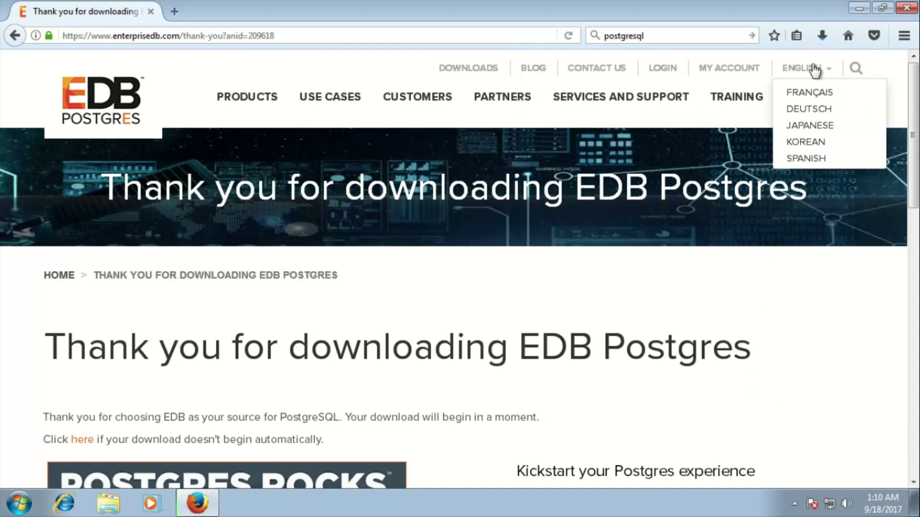
- Cancel the duplicate (1).exe installer download and close Firefox
click(819, 40)
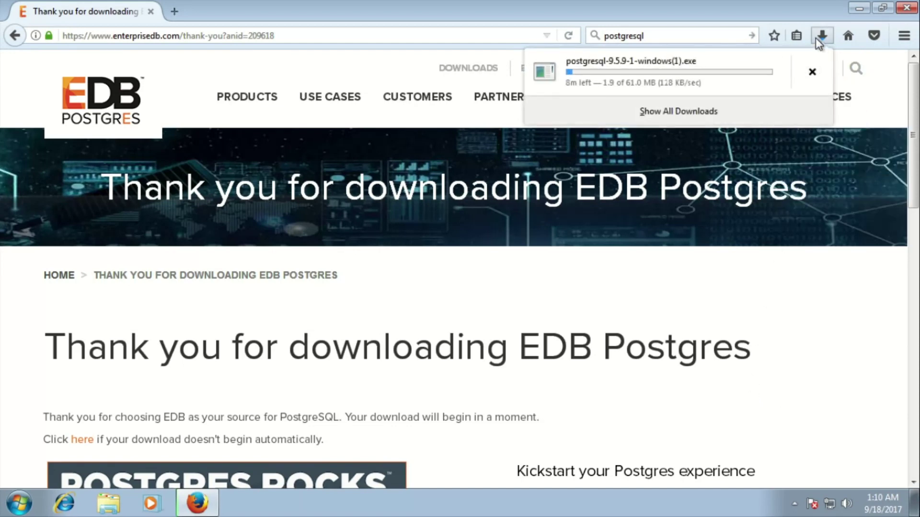
click(813, 73)
click(907, 11)
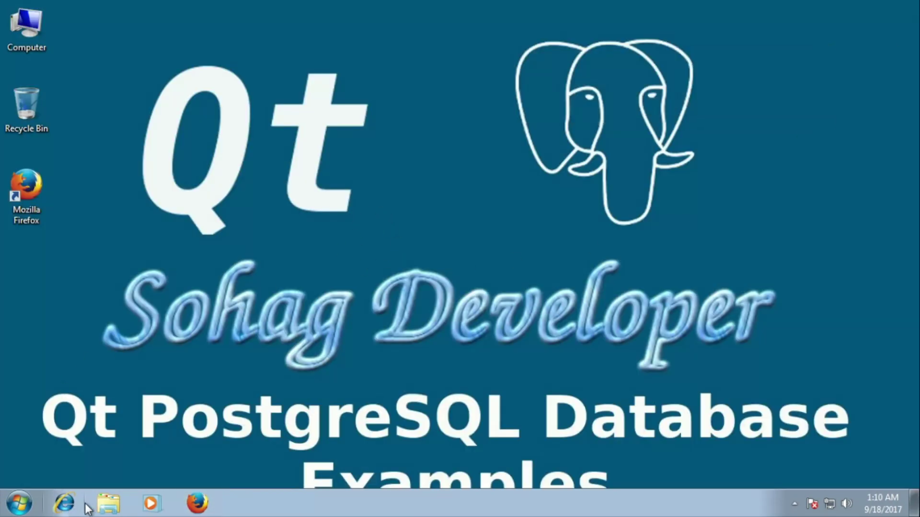
- Run postgresql-9.5.9-1-windows from Downloads, approve the UAC prompt, and close Explorer
click(109, 503)
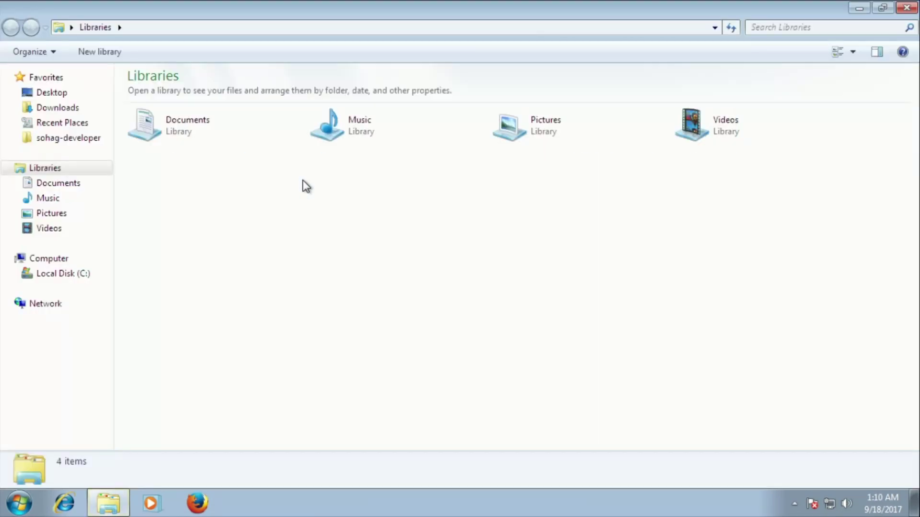
click(63, 112)
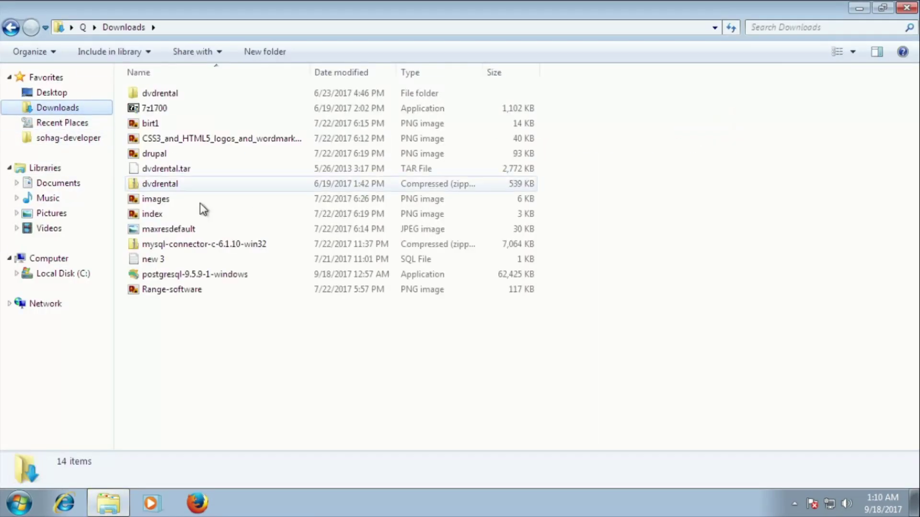
double_click(195, 274)
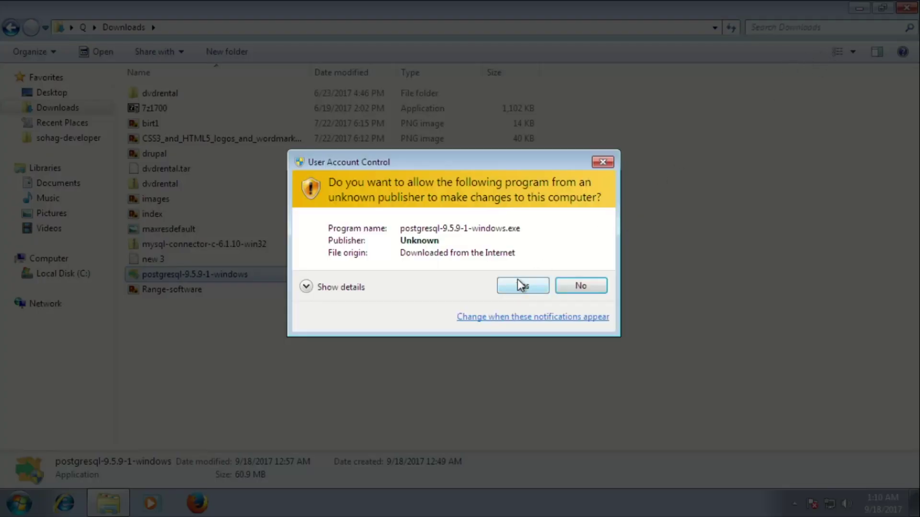
click(521, 285)
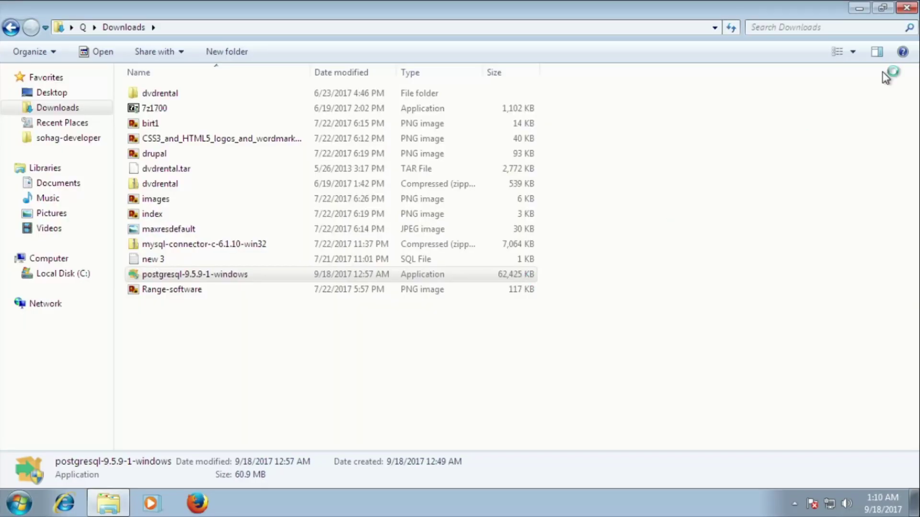
click(907, 7)
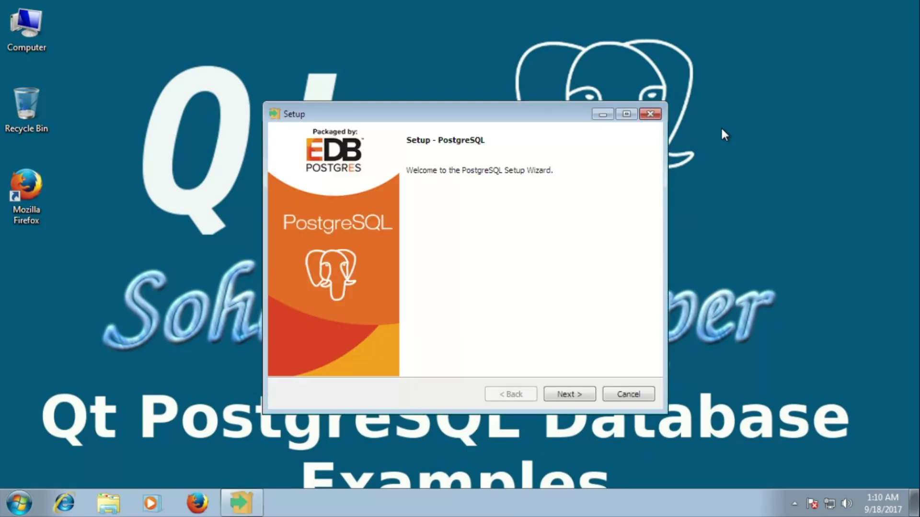
- Keep the default C:\Program Files\PostgreSQL\9.5 installation and data directories
click(573, 395)
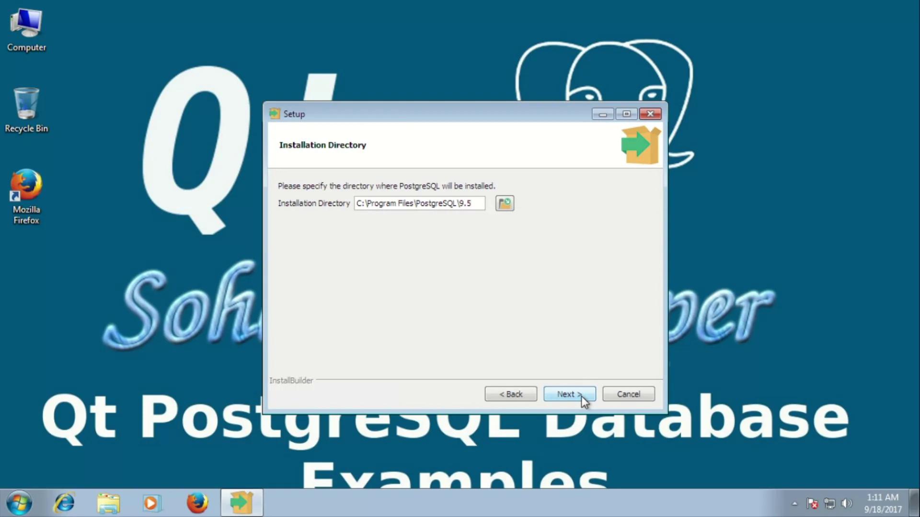
click(512, 205)
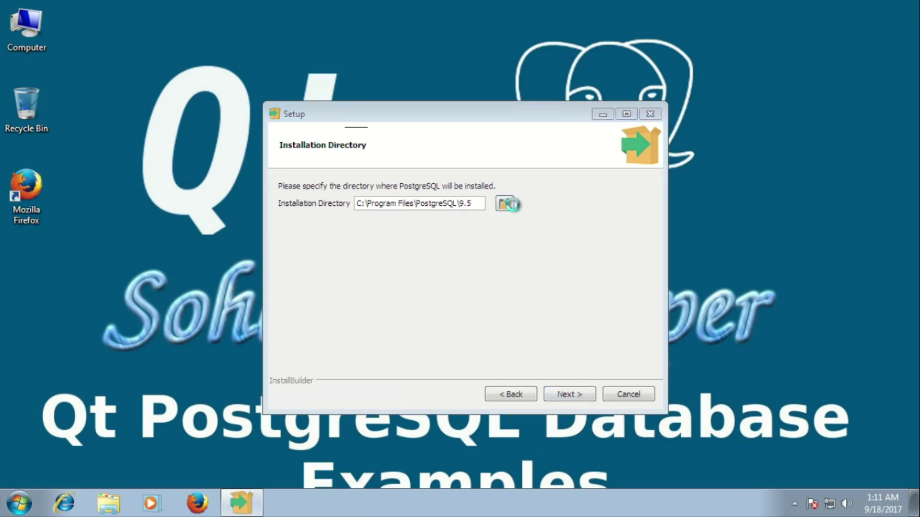
click(553, 342)
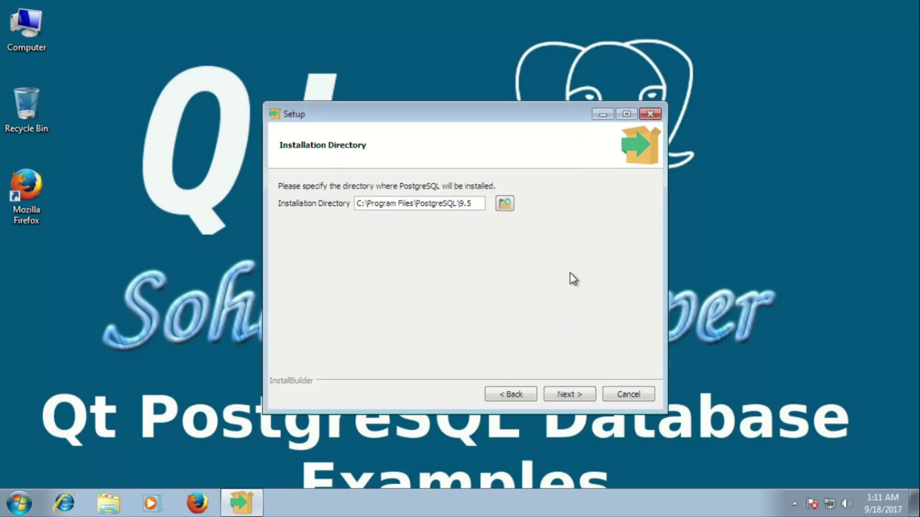
click(573, 393)
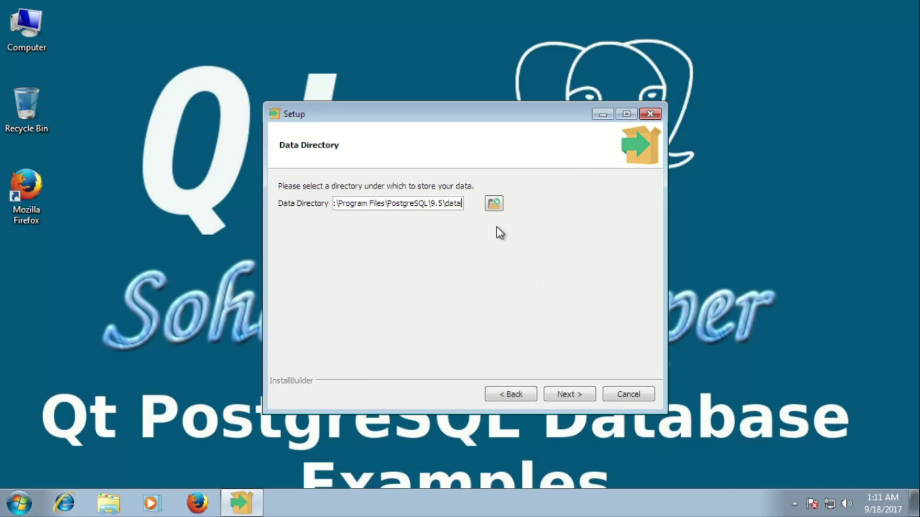
click(570, 396)
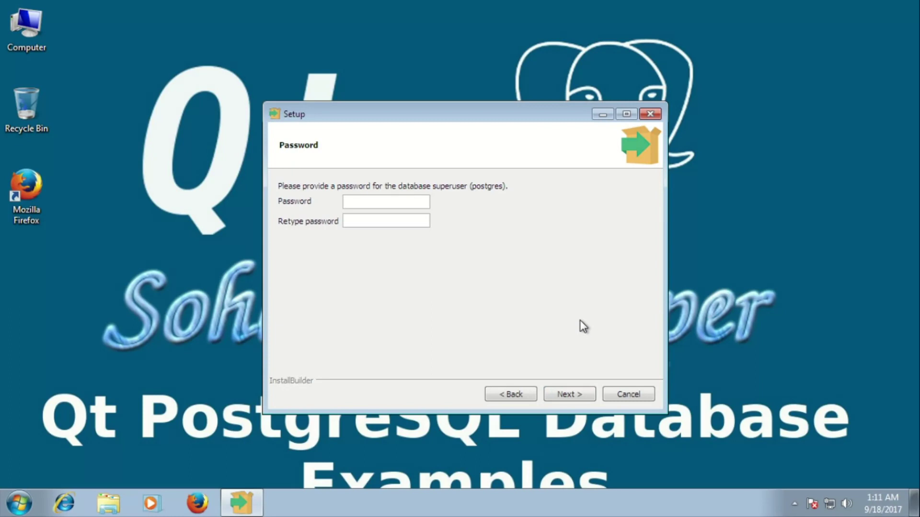
- Enter and confirm the postgres superuser password
text(admin)
click(372, 220)
text(admin)
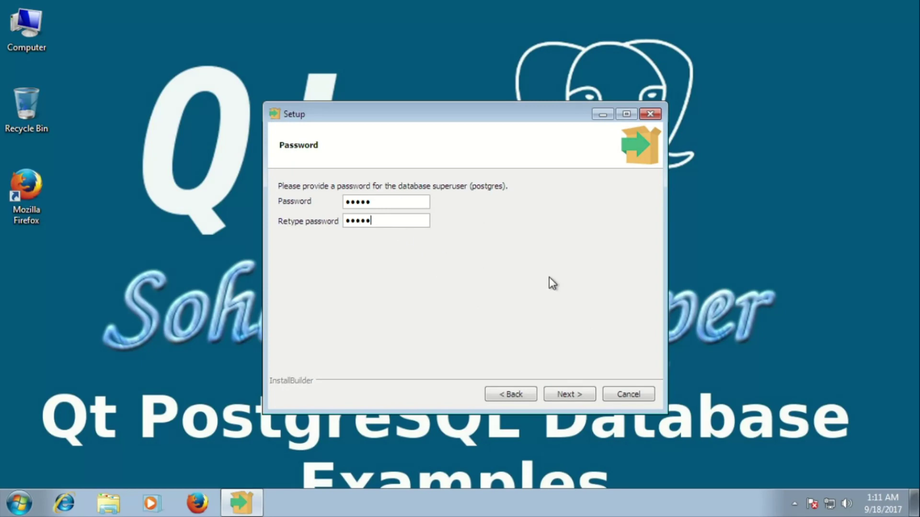
click(569, 394)
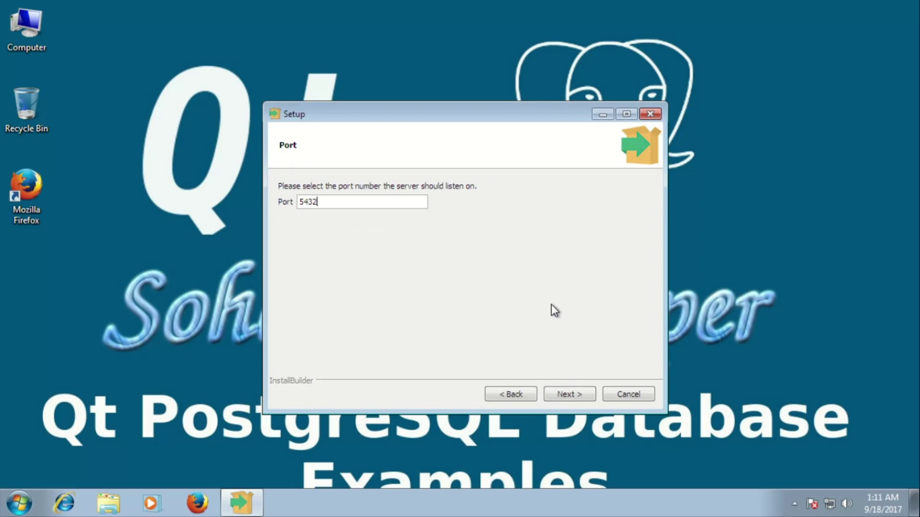
- Keep port 5432 and the default locale, then start the installation
click(569, 393)
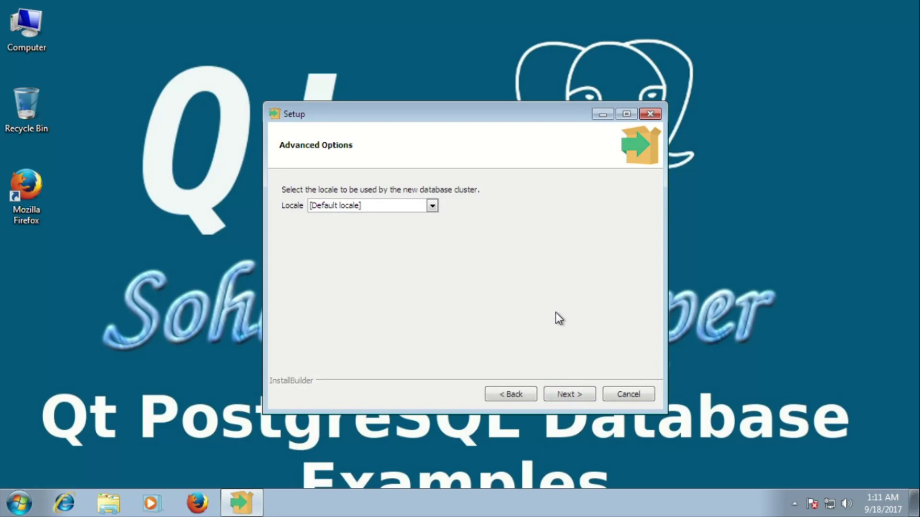
click(580, 395)
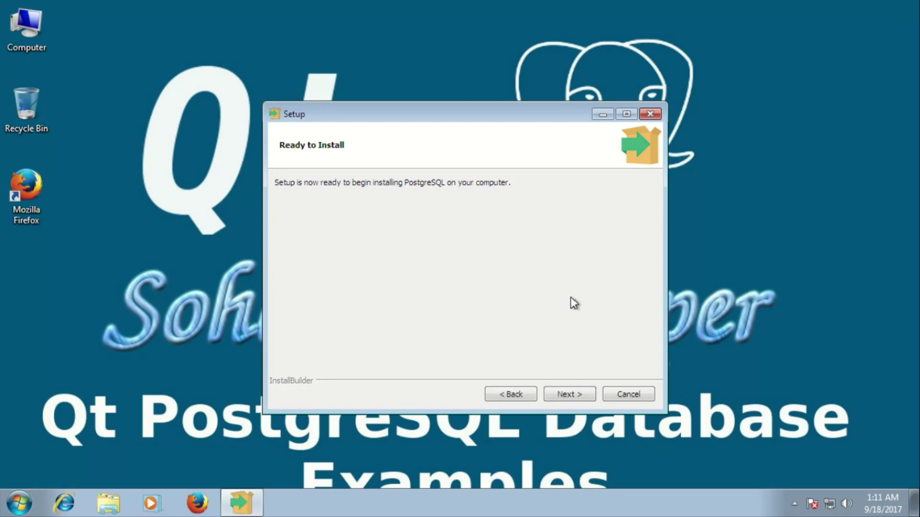
click(579, 391)
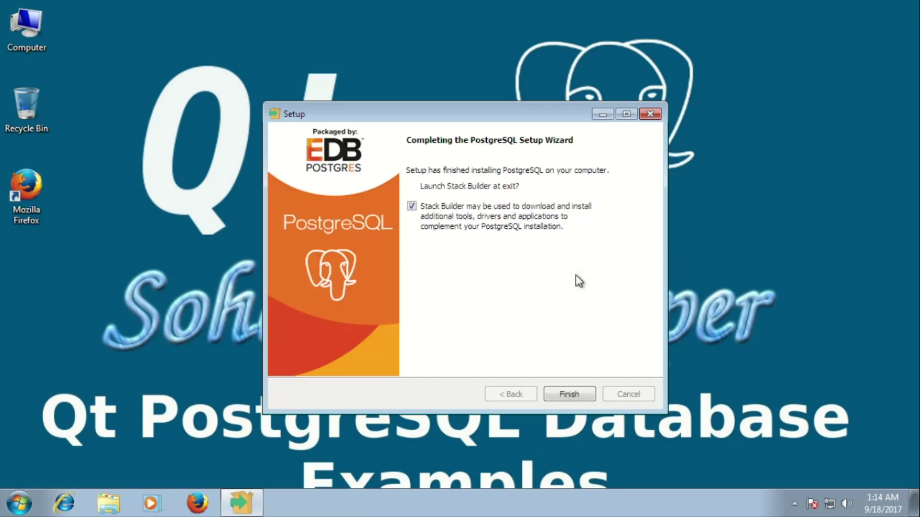
- Untick 'Launch Stack Builder at exit' and finish the setup wizard
click(451, 214)
click(558, 395)
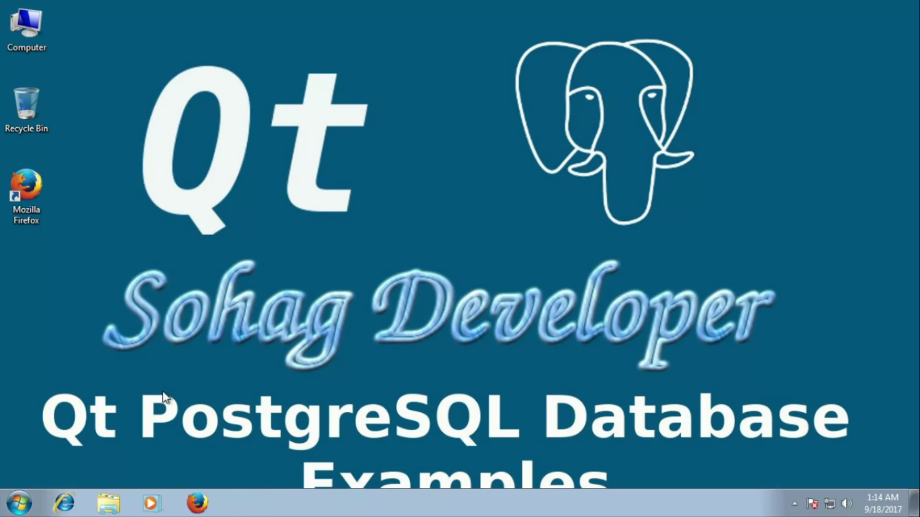
- Launch pgAdmin III from Start > All Programs > PostgreSQL 9.5
click(19, 503)
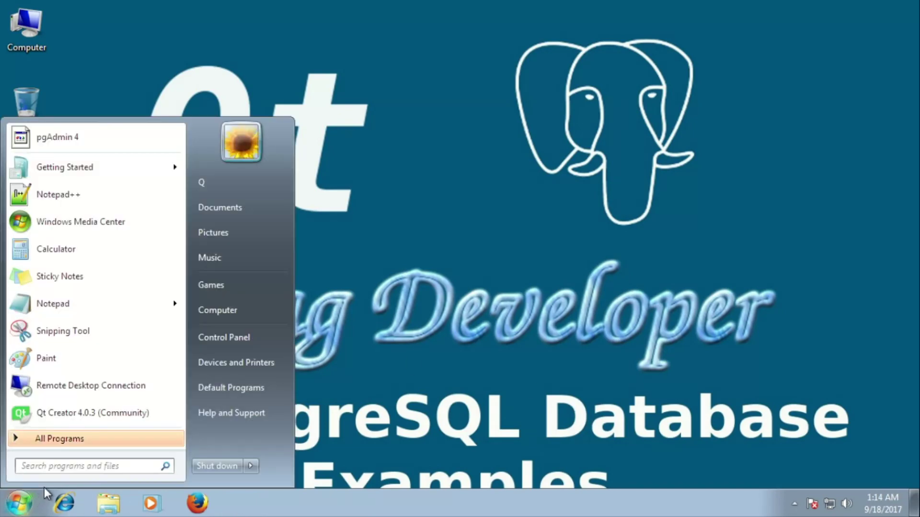
click(96, 445)
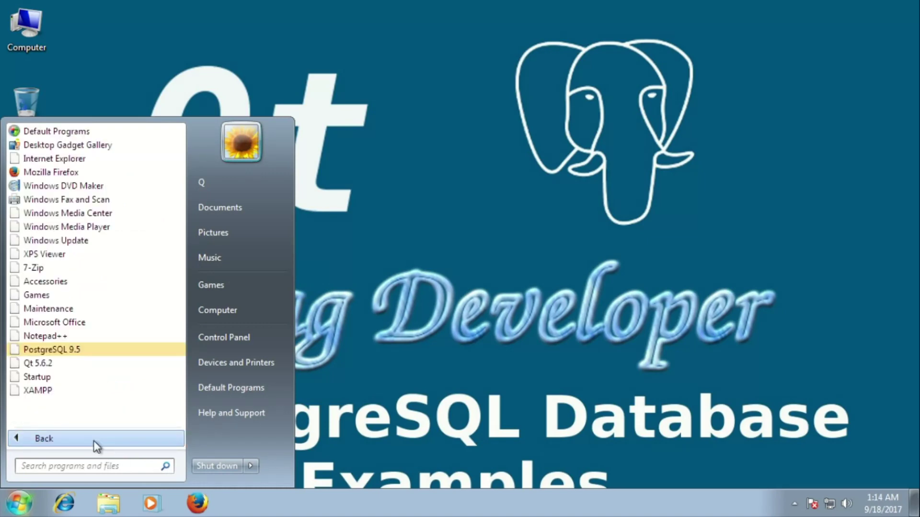
click(59, 350)
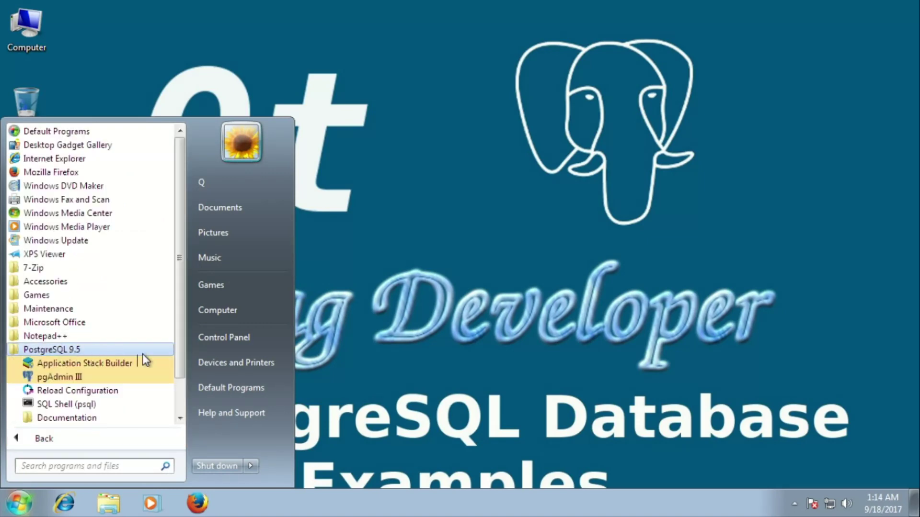
click(74, 377)
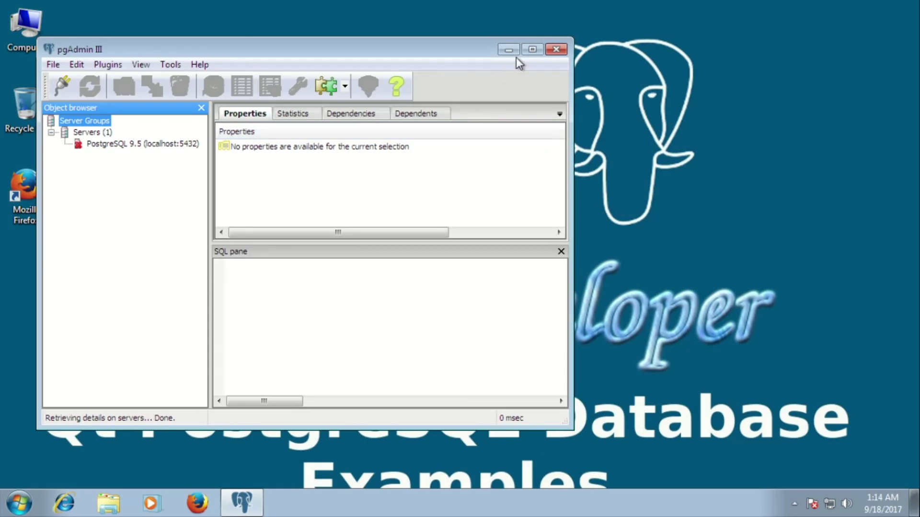
- Maximize pgAdmin and connect to PostgreSQL 9.5 (localhost:5432) with the superuser password
click(531, 50)
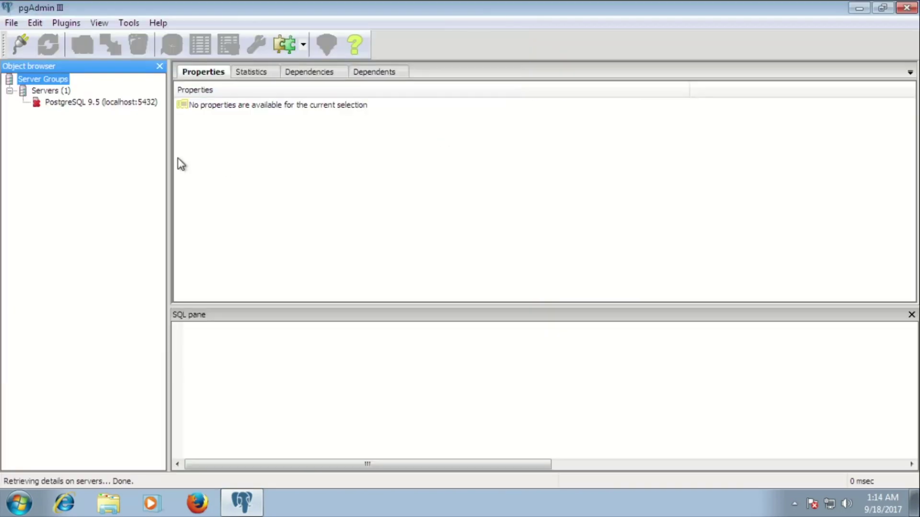
double_click(94, 107)
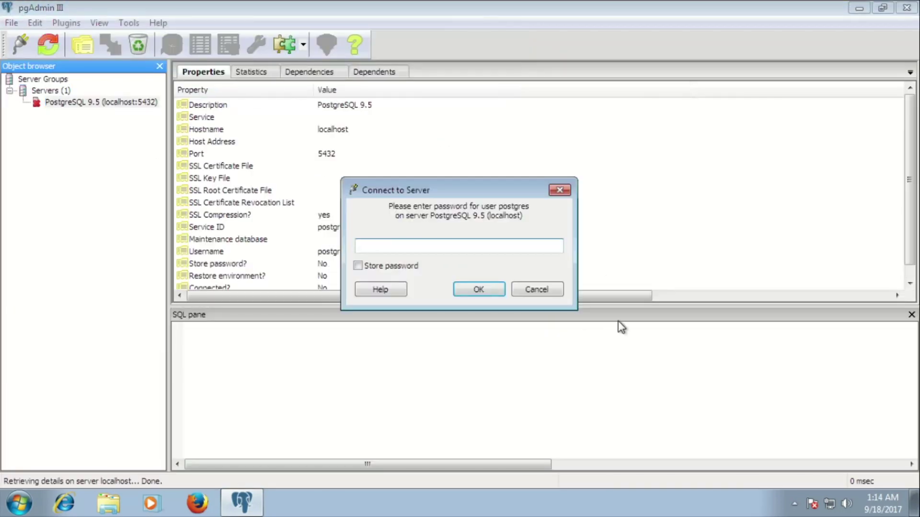
text(admin)
click(466, 289)
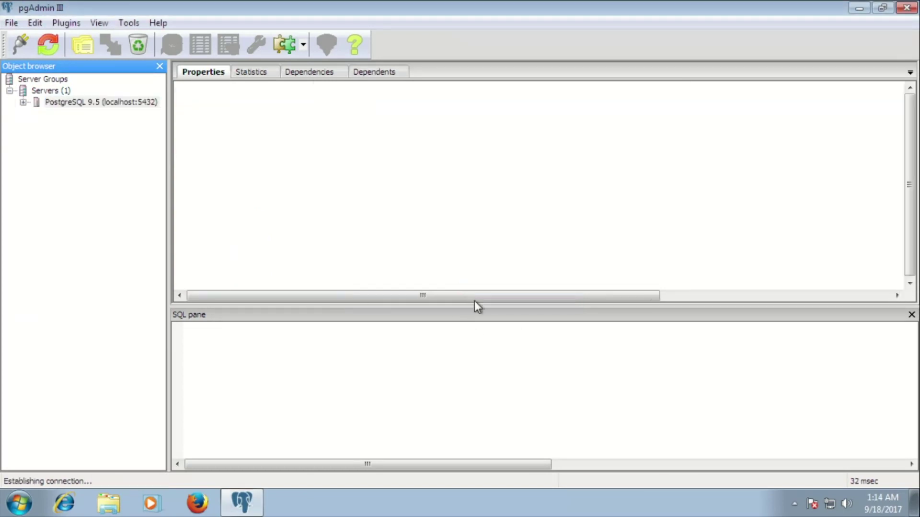
- Expand Databases to show the postgres database, then close pgAdmin III
double_click(98, 112)
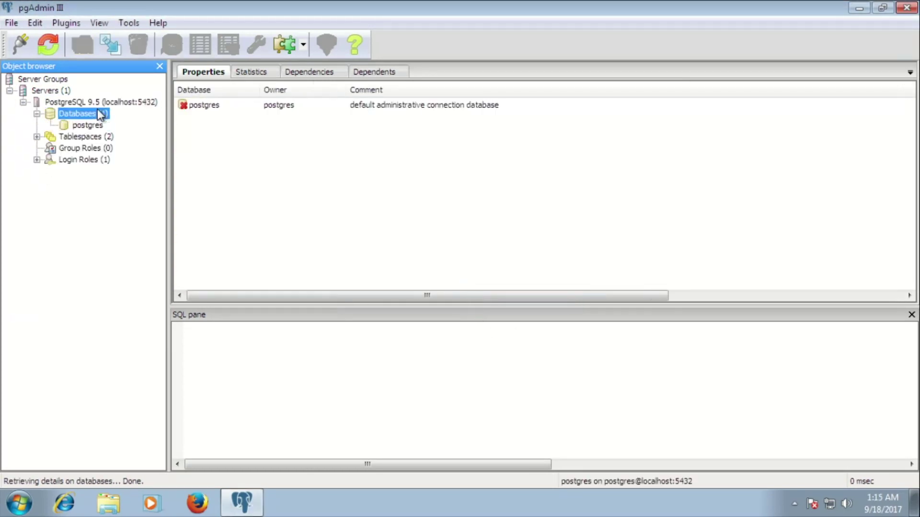
double_click(93, 125)
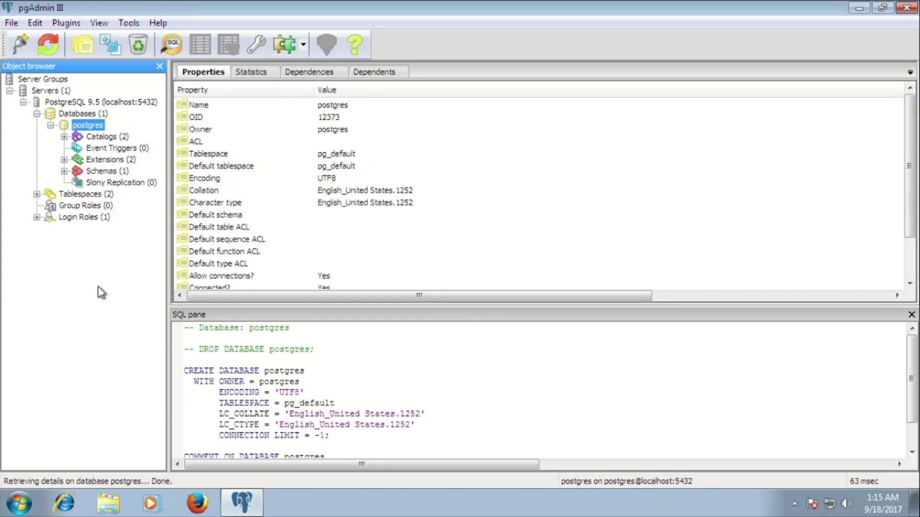
click(907, 8)
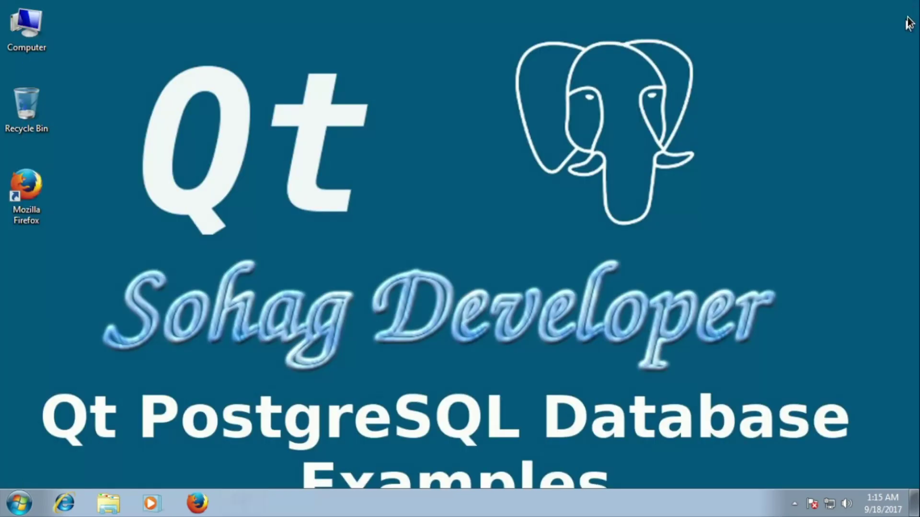